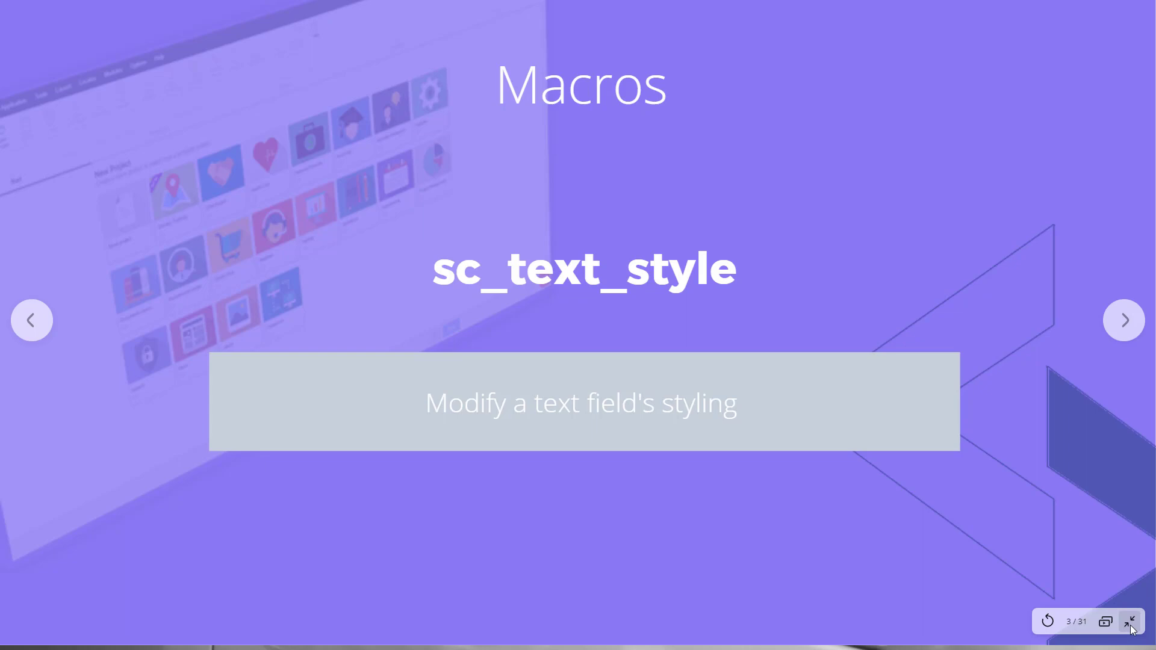
Step: Leave the full-screen Canva presentation of the sc_text_style slide
{"action": "left_click", "coordinate": [1129, 626]}
Step: Review the sc_text_style parameters: My_Field, Background-Color, and the optional Size and Weight
{"action": "left_click", "coordinate": [214, 10]}
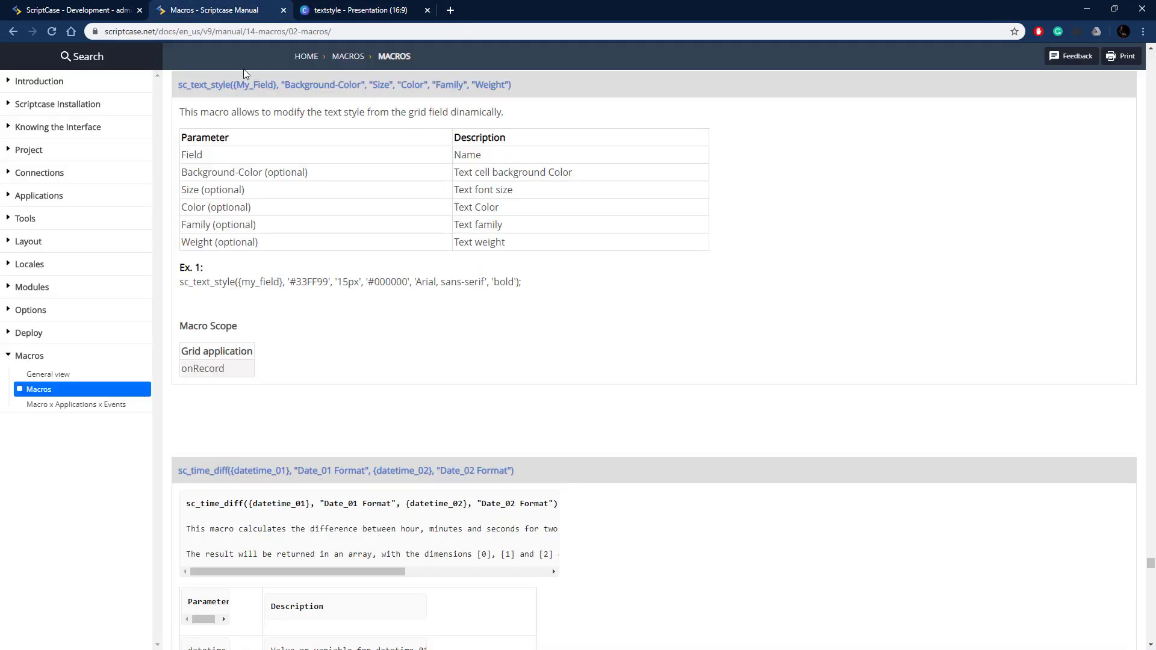
{"action": "double_click", "coordinate": [252, 84]}
{"action": "double_click", "coordinate": [239, 172]}
{"action": "left_click", "coordinate": [530, 172]}
{"action": "double_click", "coordinate": [228, 189]}
{"action": "left_click", "coordinate": [479, 223]}
{"action": "double_click", "coordinate": [236, 242]}
{"action": "double_click", "coordinate": [489, 242]}
{"action": "left_click", "coordinate": [380, 252]}
Step: Select the Ex. 1 sc_text_style code line and return to the grid_customer development screen
{"action": "left_click_drag", "start_coordinate": [522, 280], "coordinate": [180, 285]}
{"action": "key", "text": "ctrl+c"}
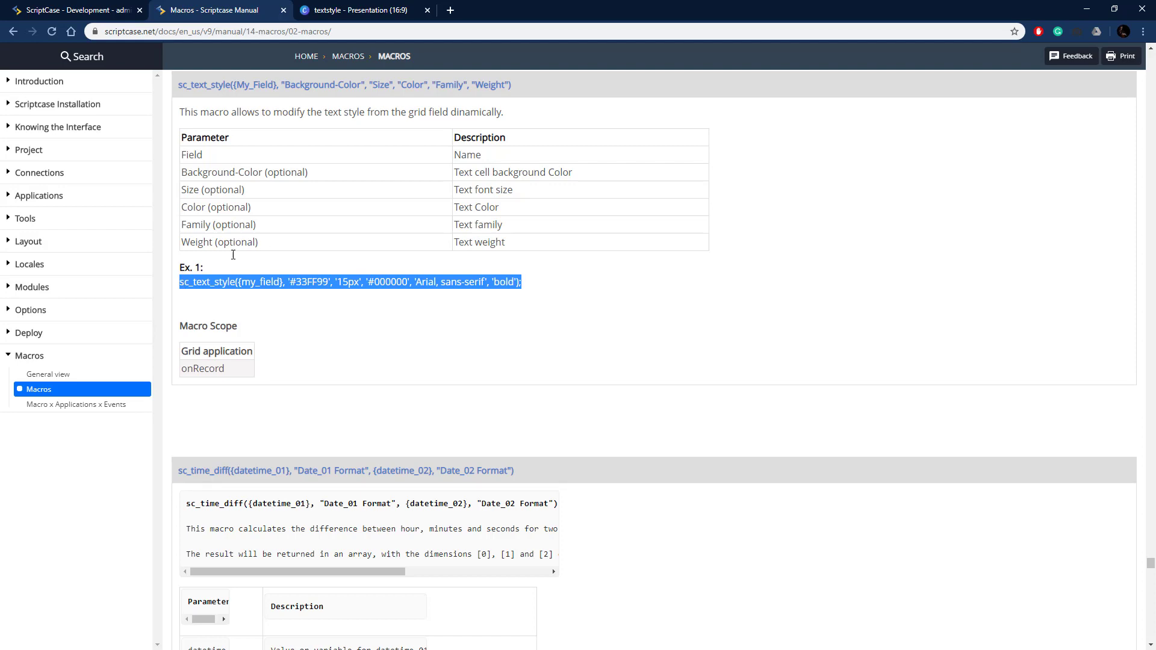
{"action": "left_click", "coordinate": [77, 9]}
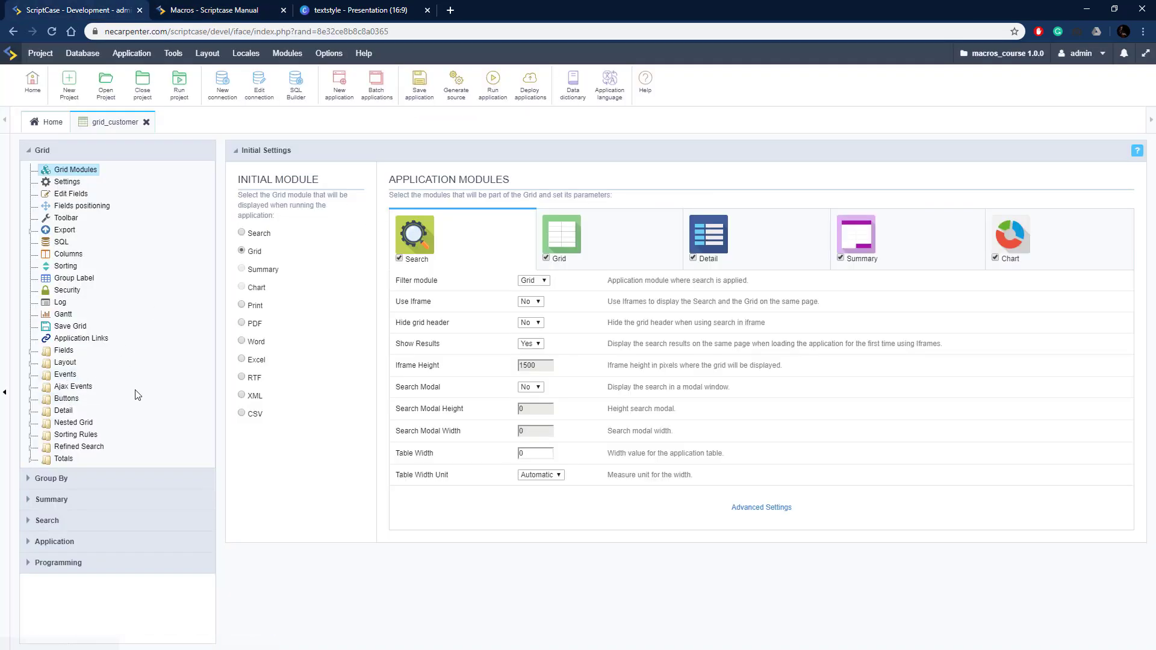
Step: Run grid_customer to see the unstyled customer report, then return to development
{"action": "left_click", "coordinate": [493, 86]}
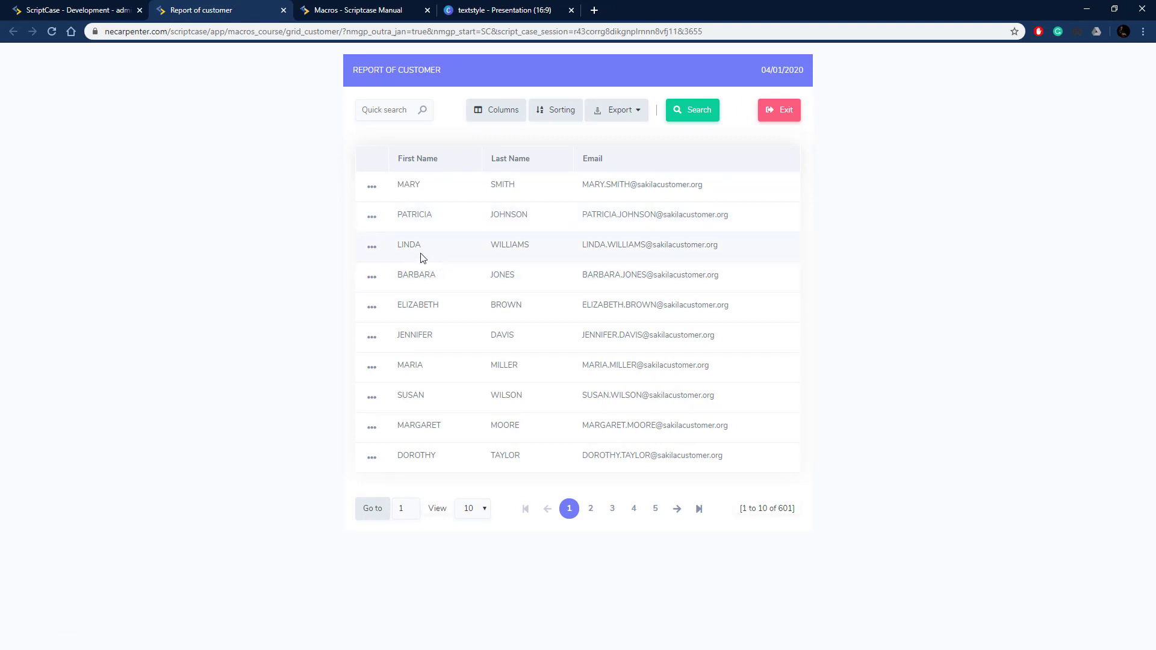
{"action": "left_click", "coordinate": [77, 10]}
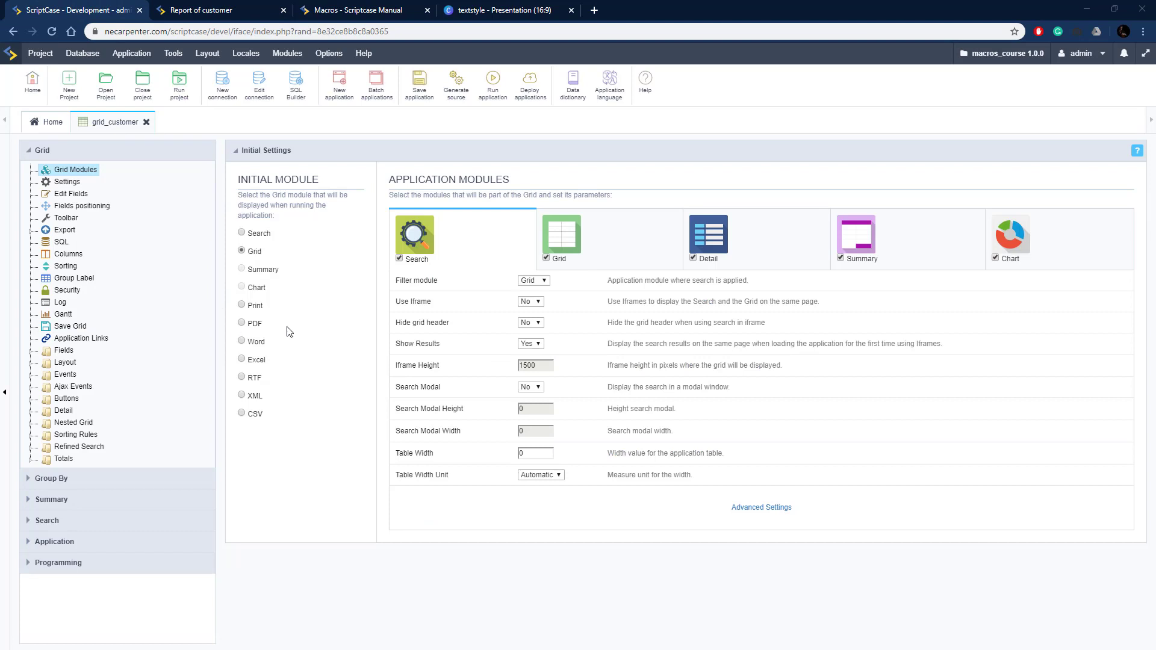
Step: Paste the sc_text_style example into the onRecord event and target the first_name field
{"action": "left_click", "coordinate": [64, 374]}
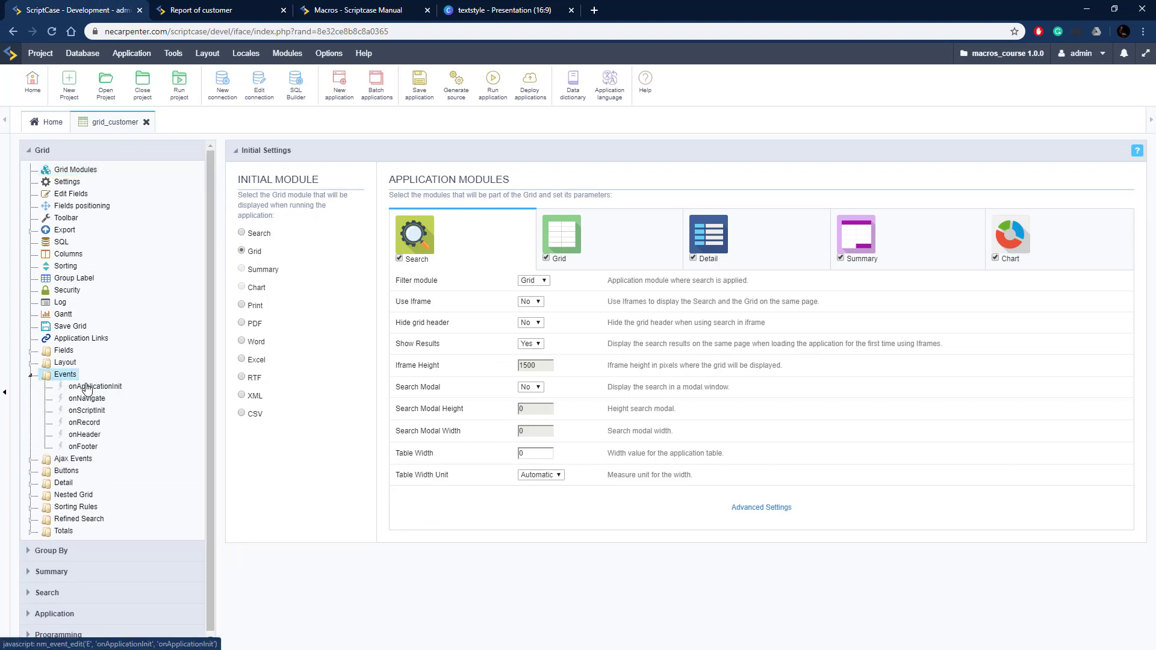
{"action": "left_click", "coordinate": [84, 422]}
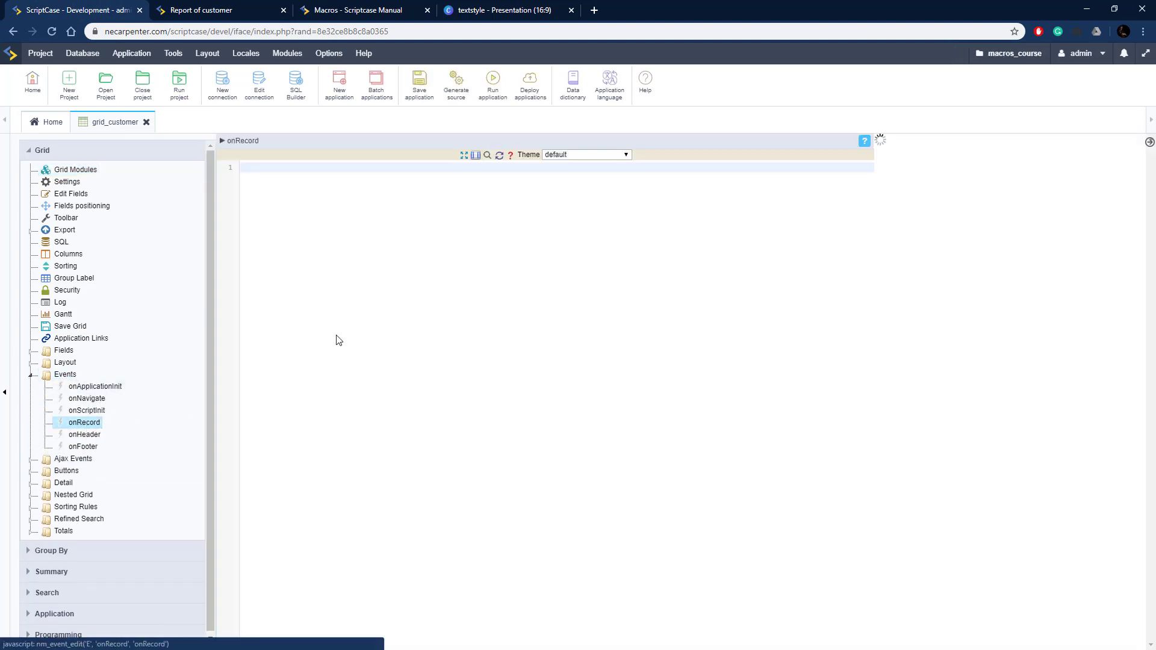
{"action": "key", "text": "ctrl+v"}
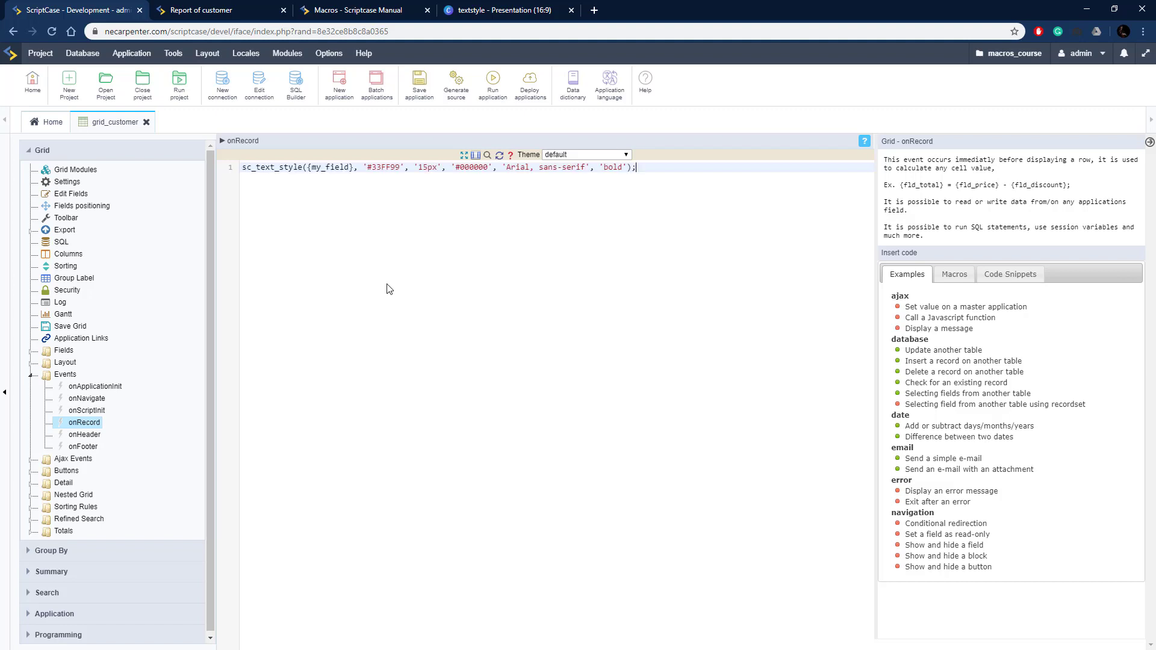
{"action": "double_click", "coordinate": [330, 168]}
{"action": "type", "text": "first"}
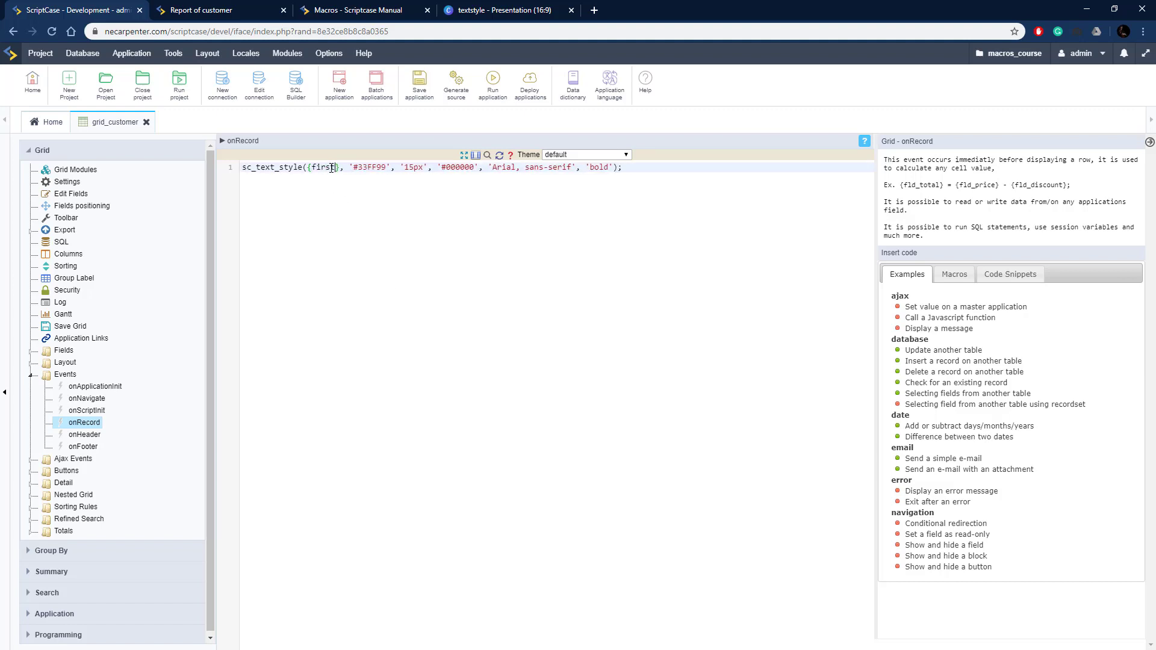
{"action": "type", "text": "_name"}
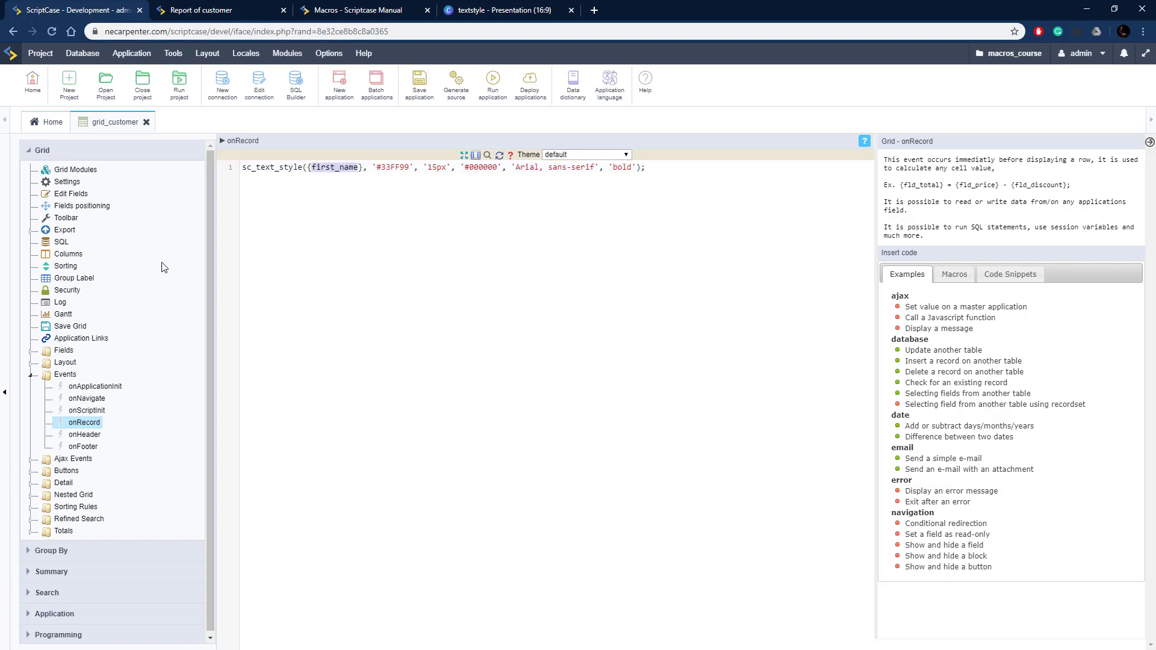
{"action": "left_click", "coordinate": [63, 350]}
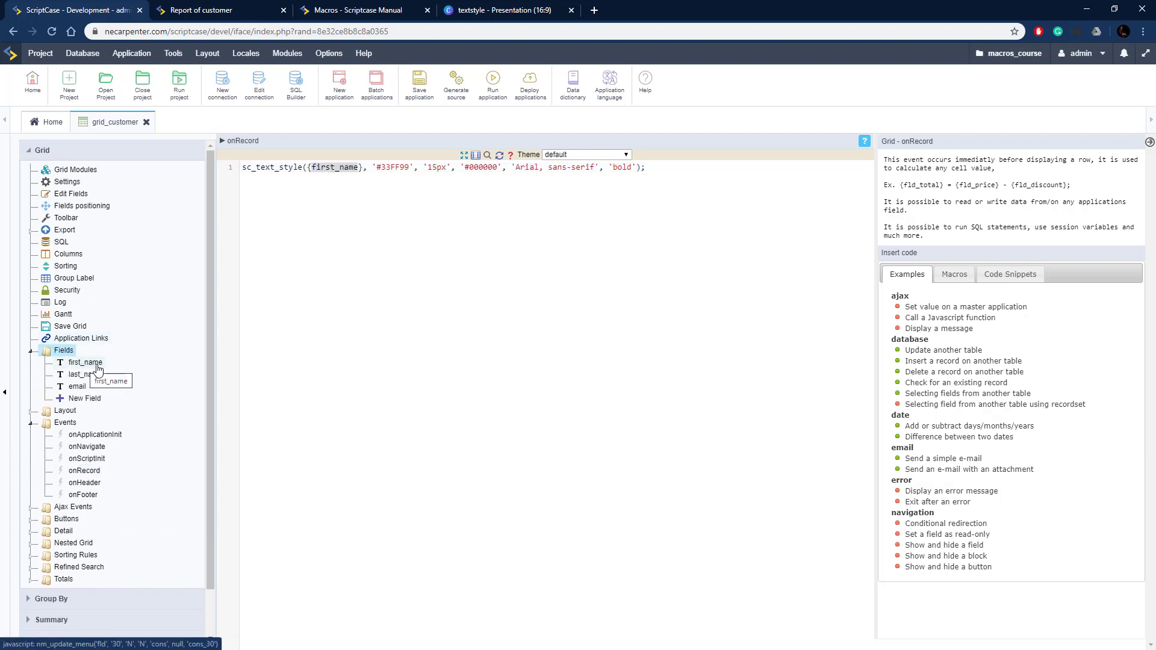
Step: Move #33FF99 from background to text colour and change the font size to 20px
{"action": "left_click", "coordinate": [399, 168]}
{"action": "double_click", "coordinate": [400, 169]}
{"action": "key", "text": "ctrl+c"}
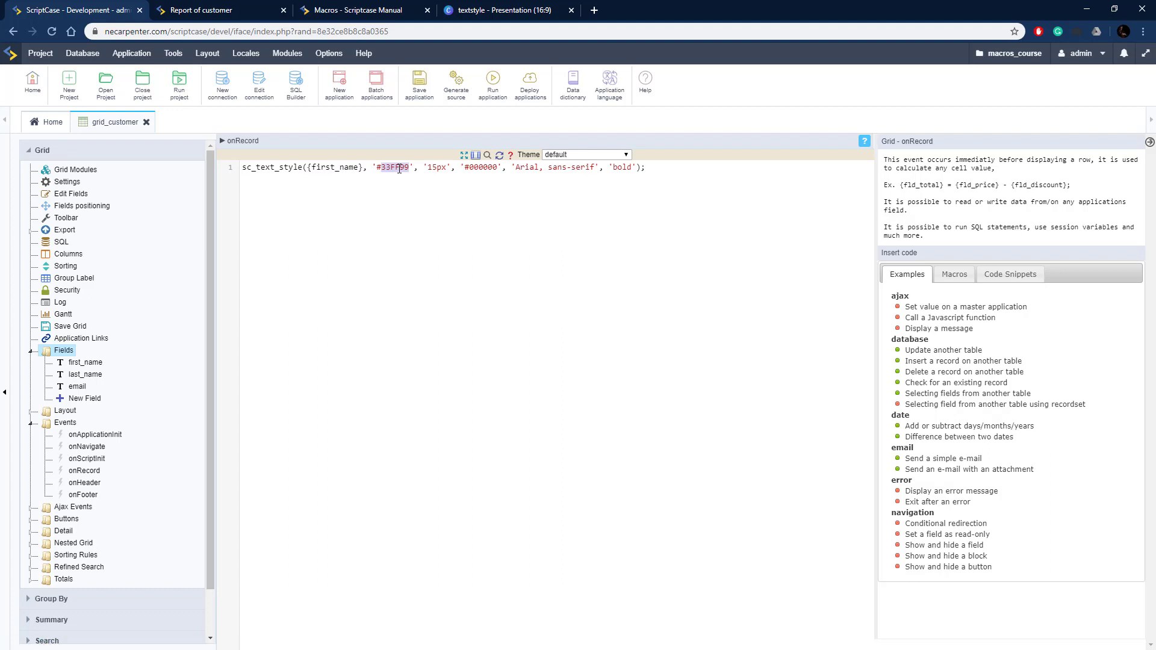
{"action": "key", "text": "BackSpace"}
{"action": "key", "text": "BackSpace"}
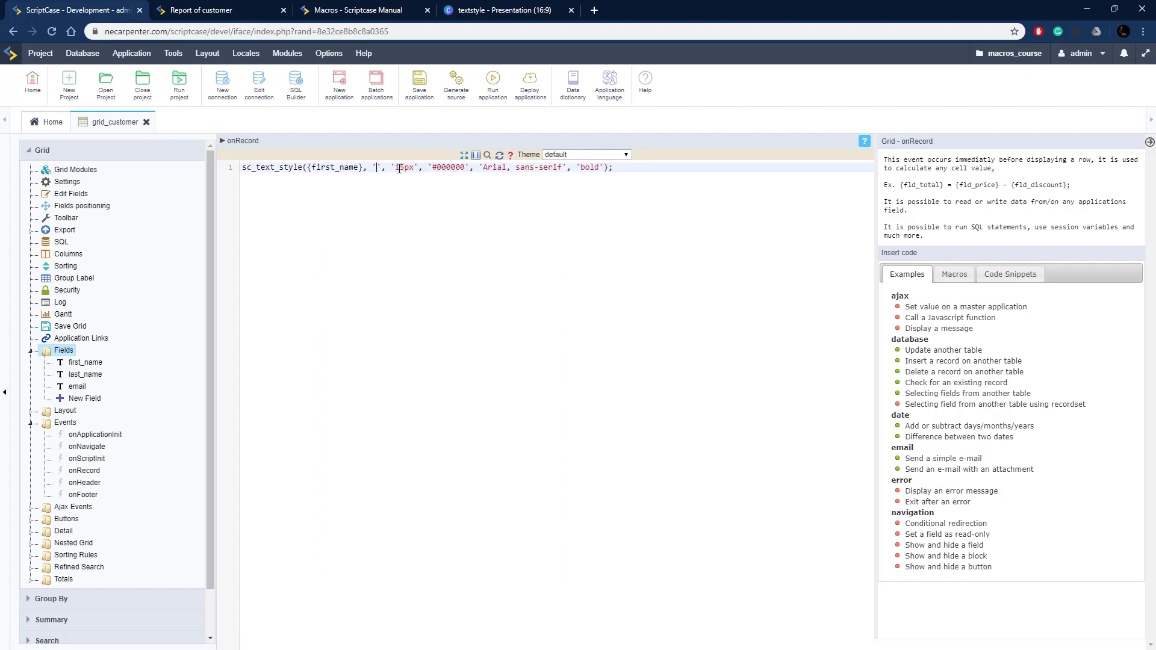
{"action": "key", "text": "ctrl+v"}
{"action": "key", "text": "BackSpace"}
{"action": "key", "text": "BackSpace"}
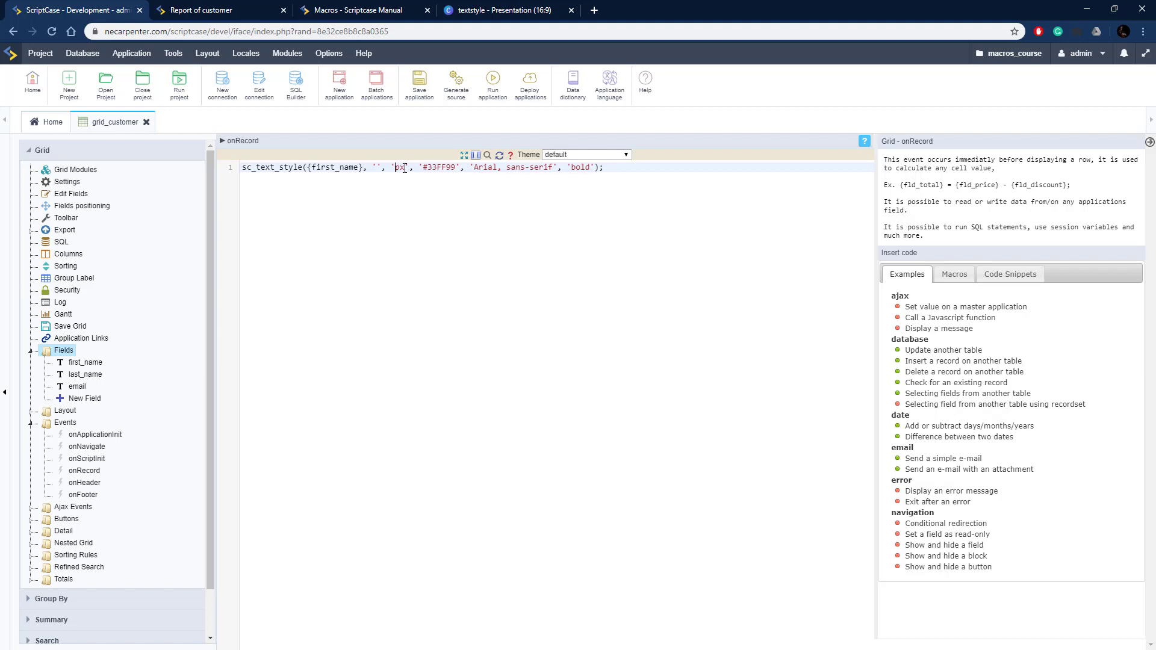
{"action": "type", "text": "20"}
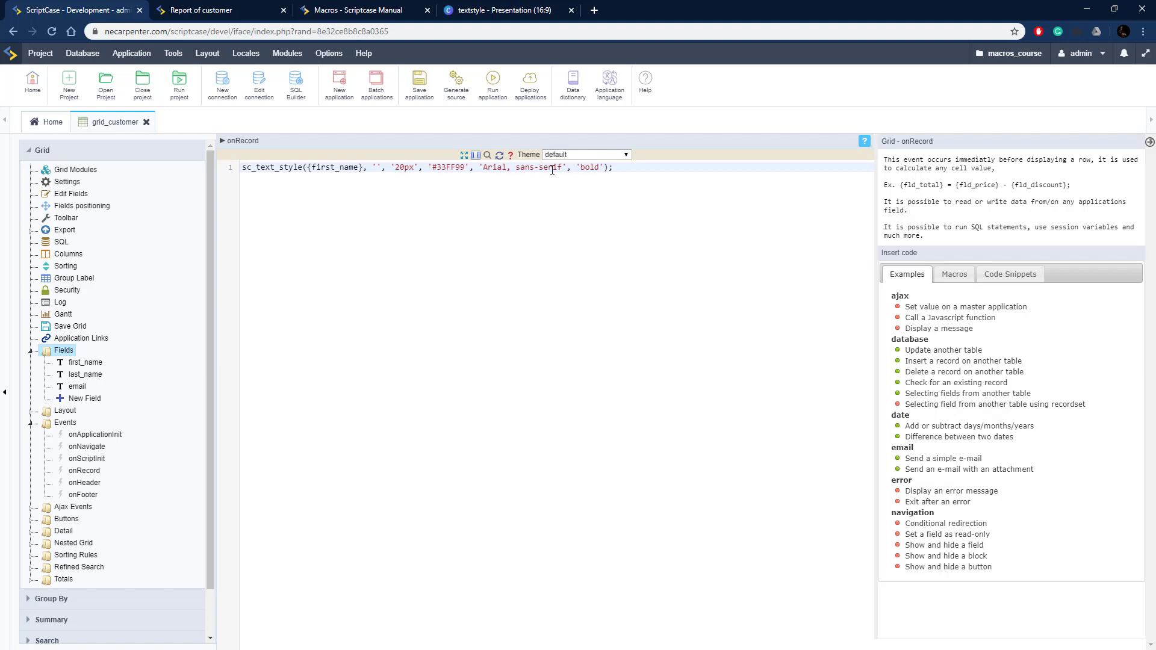
Step: Regenerate and run the report to confirm first names like MARY show in large green bold text
{"action": "left_click", "coordinate": [492, 83]}
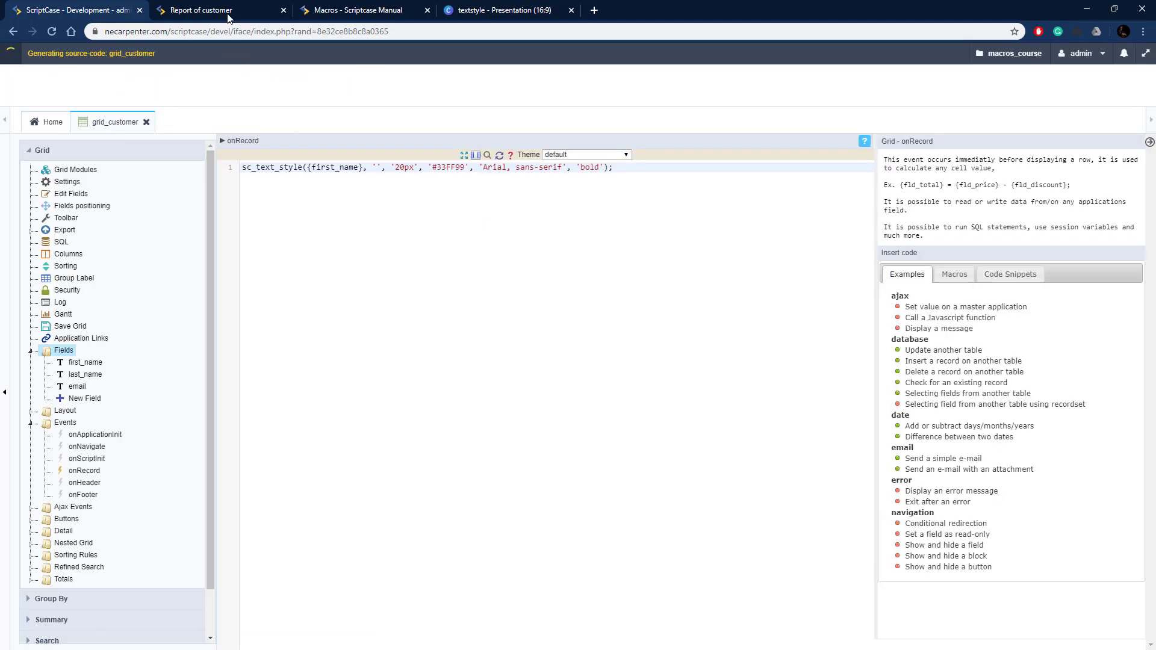
{"action": "left_click", "coordinate": [228, 10]}
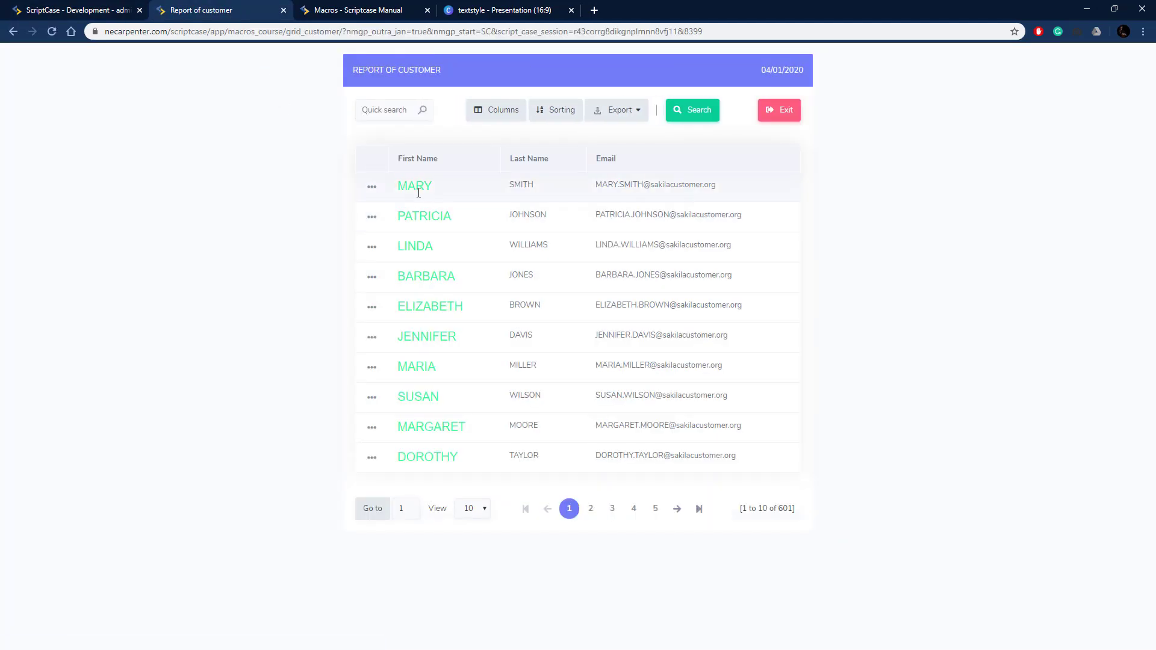
{"action": "double_click", "coordinate": [399, 184]}
{"action": "left_click", "coordinate": [184, 275]}
{"action": "left_click", "coordinate": [73, 9]}
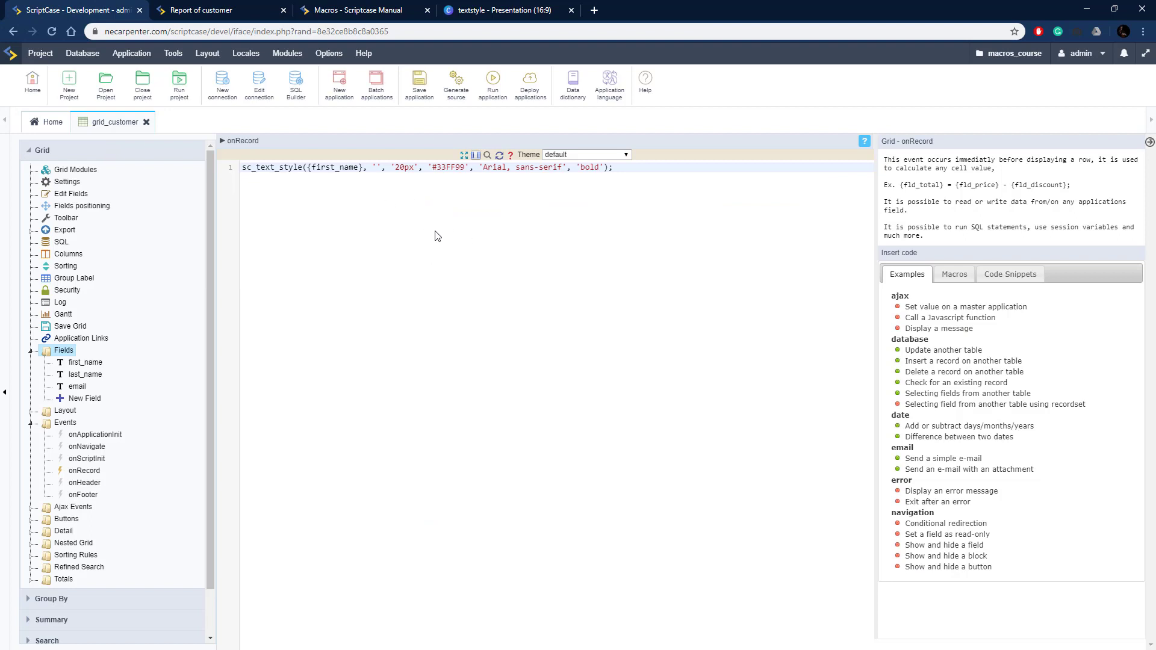